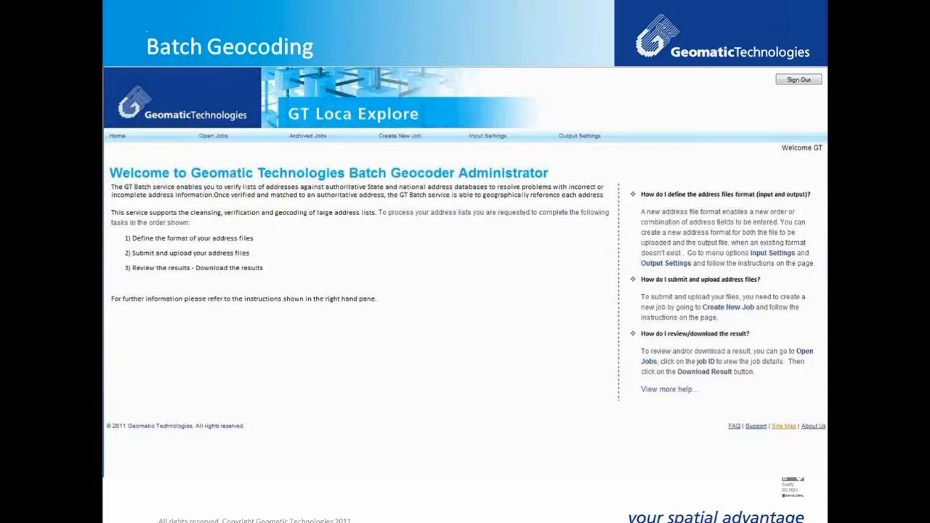
Step: Save input setting 'webinartwo' as CSV (Comma Delimited) with the first line as header
click(516, 334)
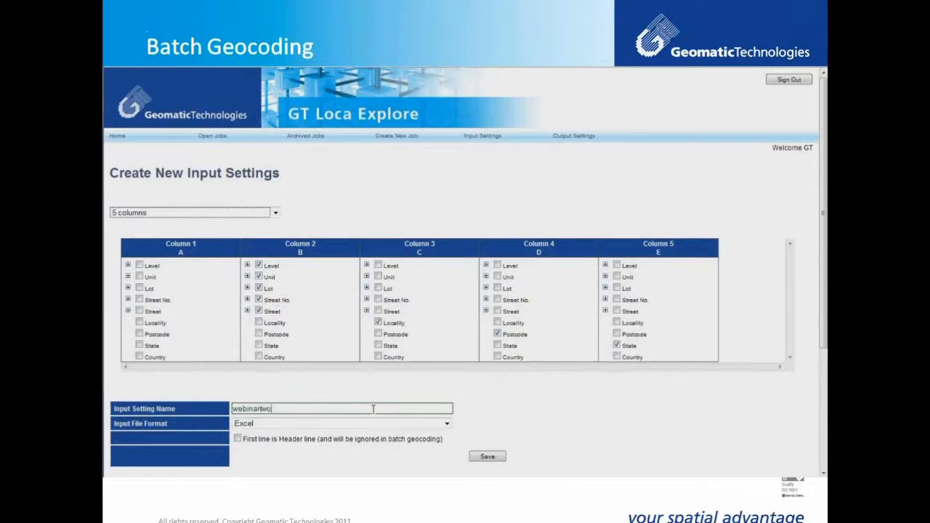
click(239, 425)
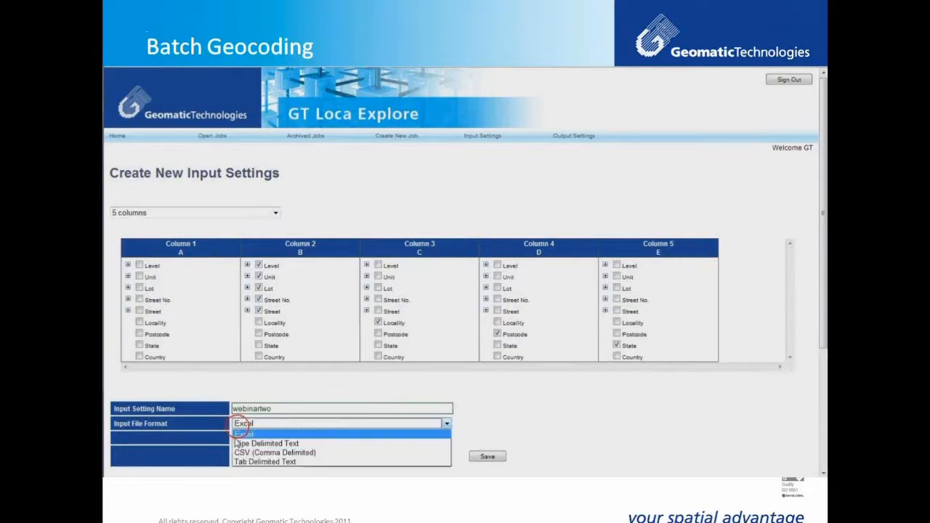
click(239, 453)
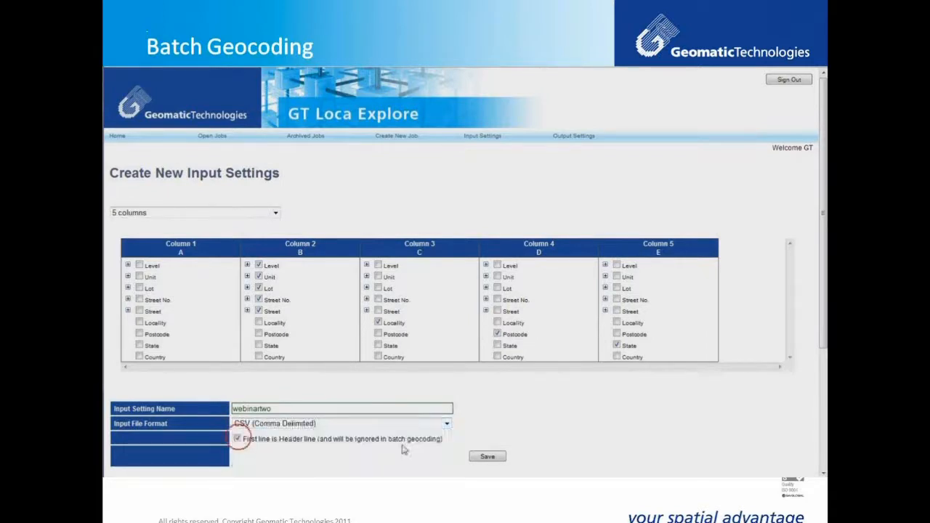
click(484, 460)
scroll(498, 450, down, 3)
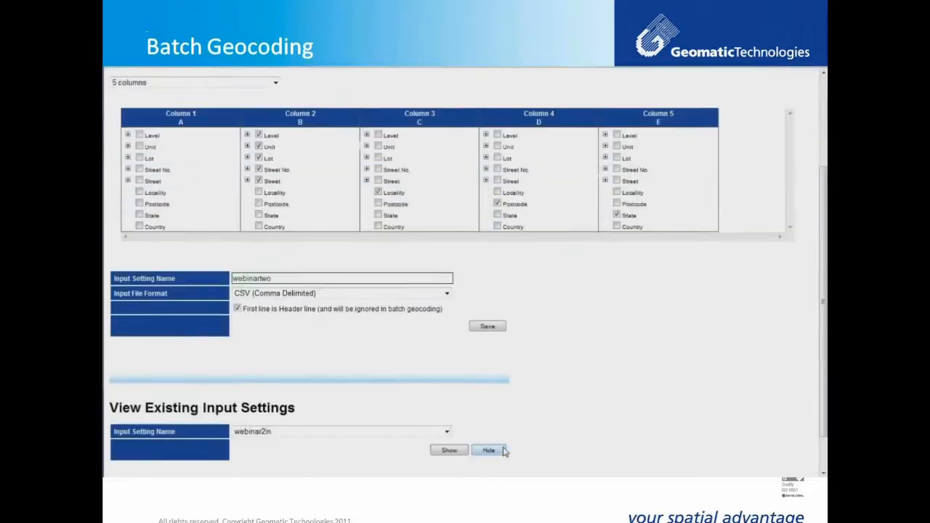
click(488, 327)
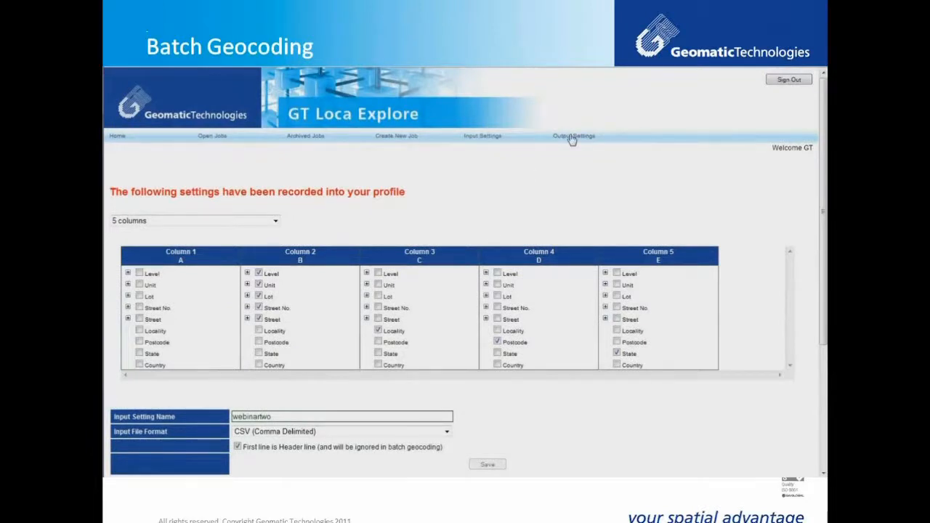
Step: Start an output setting for the GNAF Engine and the webinartwo input setting, loading its field lists
click(572, 138)
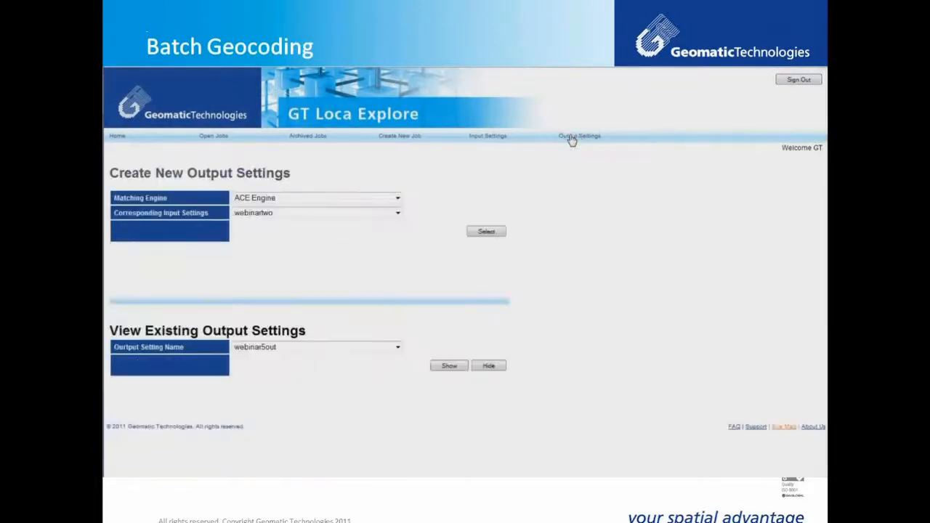
click(347, 200)
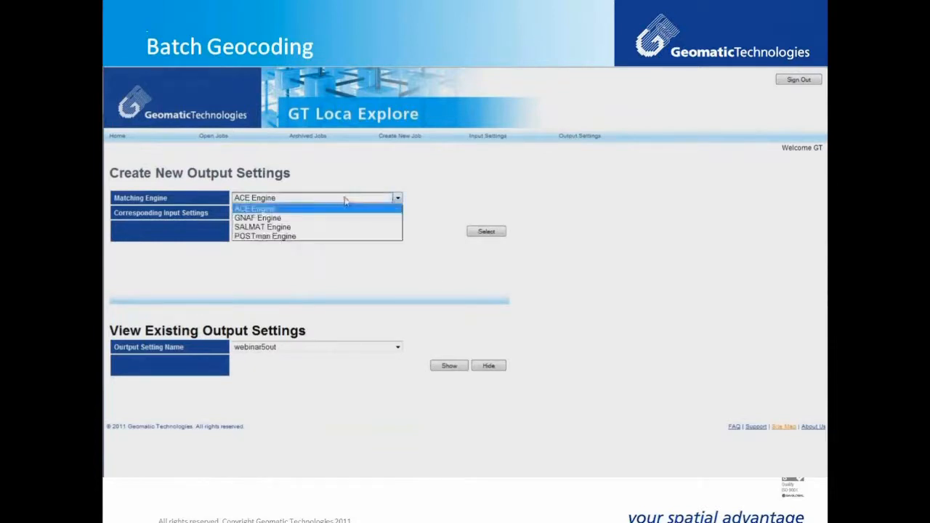
click(336, 219)
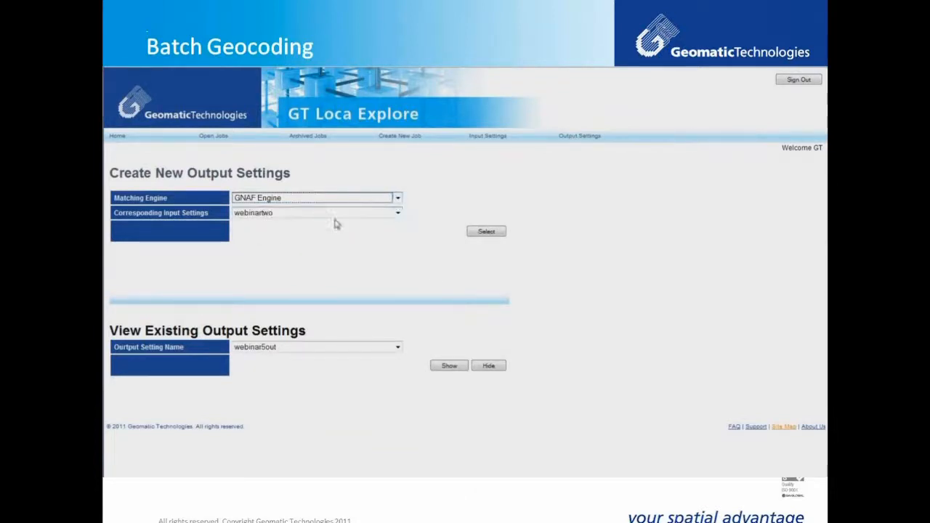
click(346, 213)
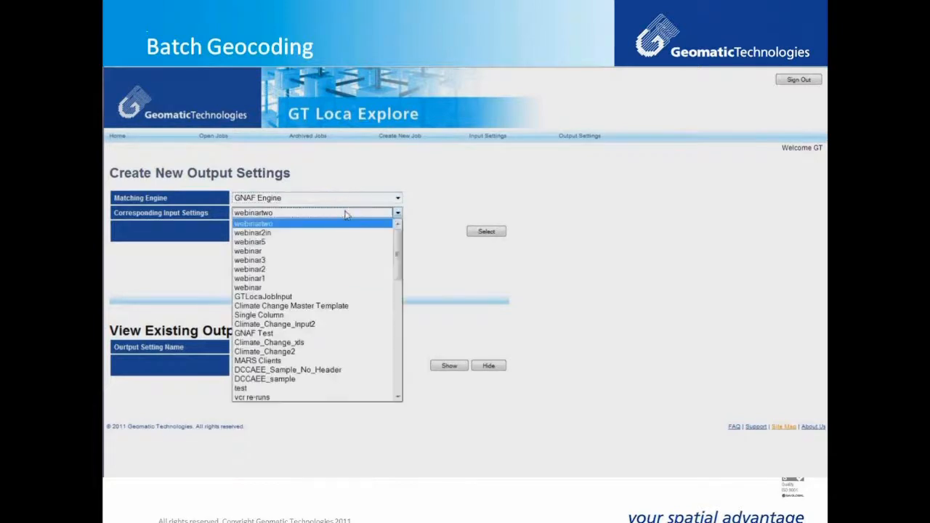
click(338, 221)
click(484, 230)
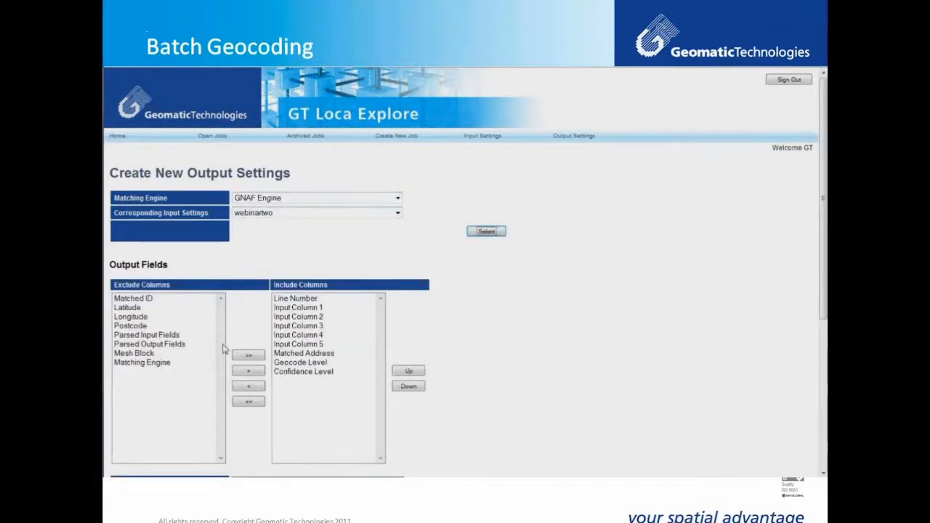
Step: Add Matched ID, Latitude and Longitude to the output columns
click(128, 307)
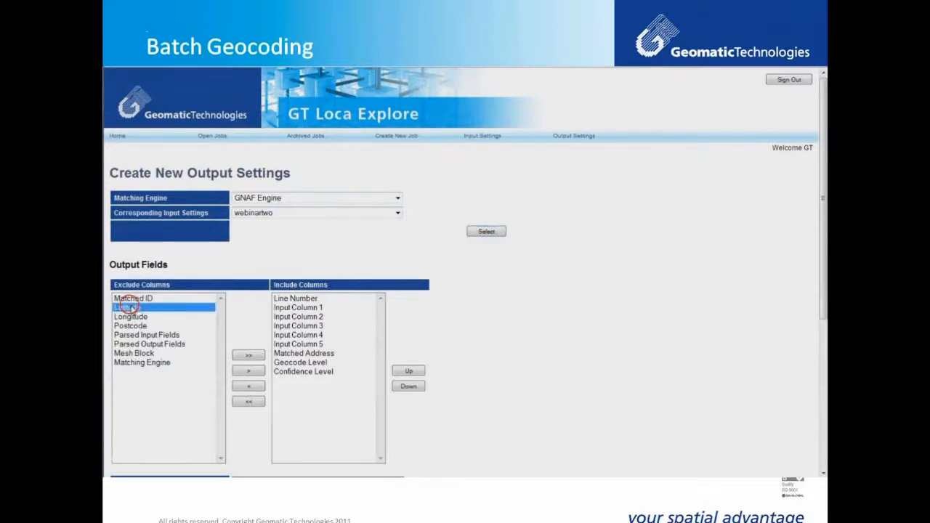
shift+click(128, 317)
shift+click(129, 325)
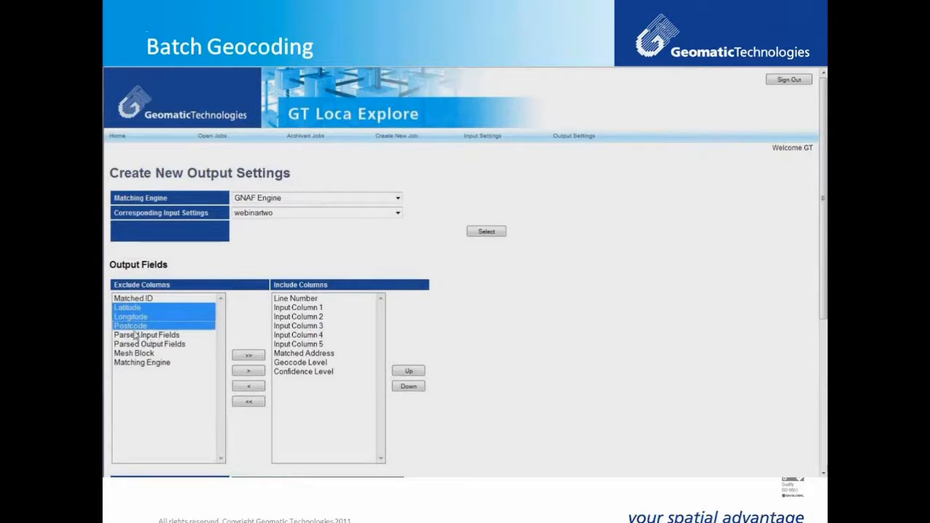
ctrl+click(132, 327)
ctrl+click(135, 298)
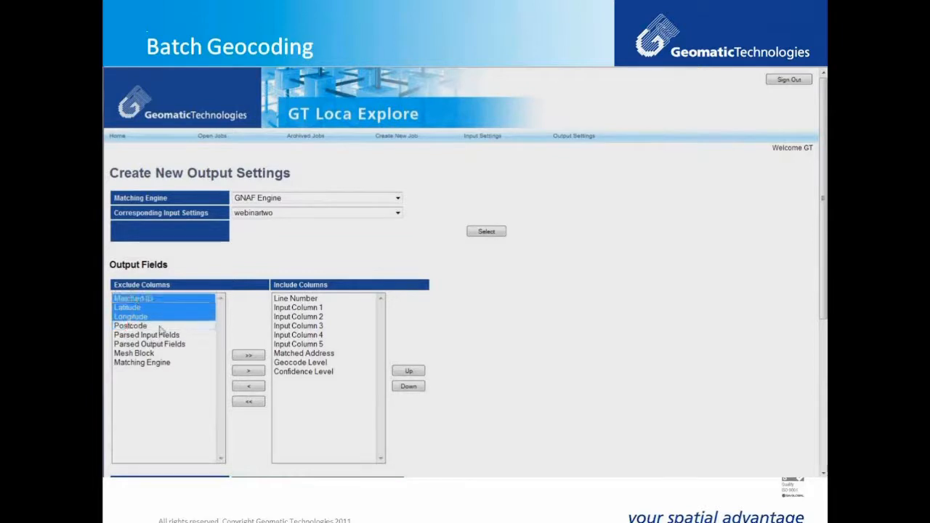
click(248, 371)
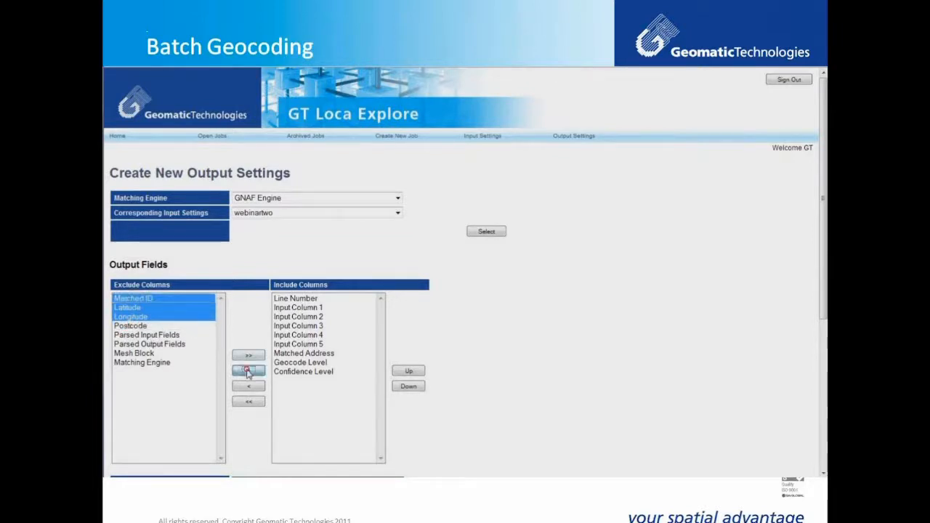
Step: Name the output setting 'webinartwoout', set CSV as its file format, and save it
scroll(431, 427, down, 1)
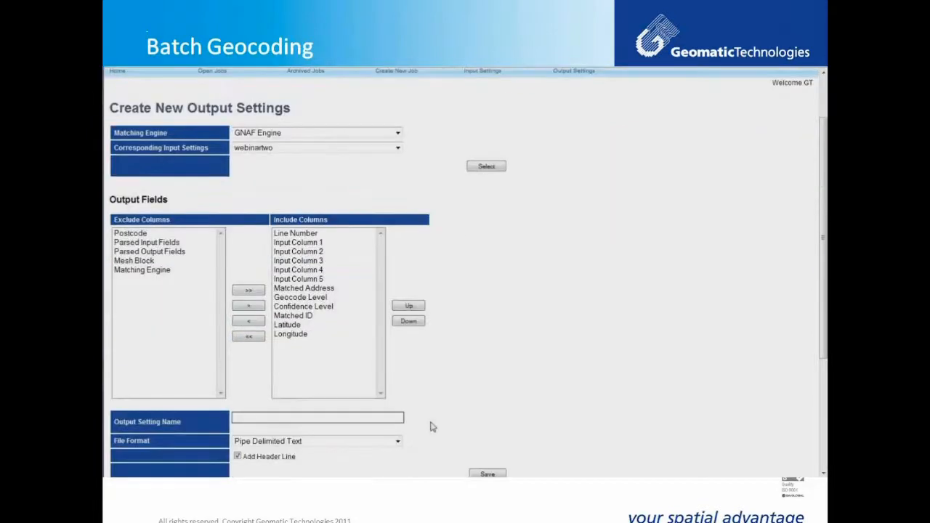
scroll(432, 427, down, 1)
click(330, 353)
text(w)
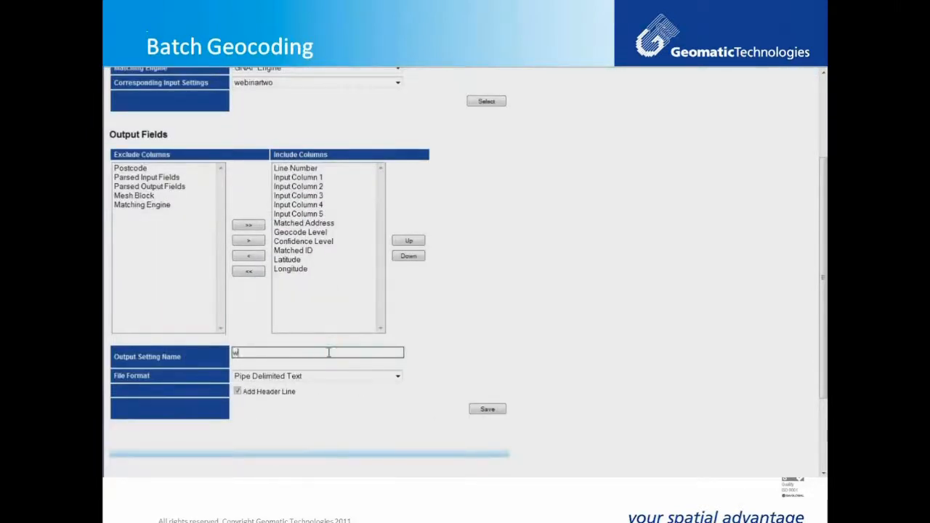
text(ebinartwoout)
click(300, 377)
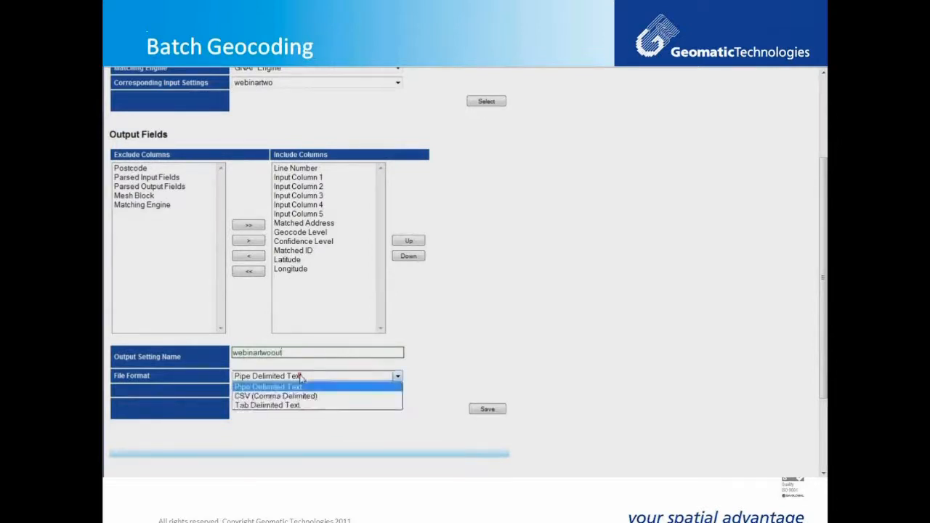
click(301, 398)
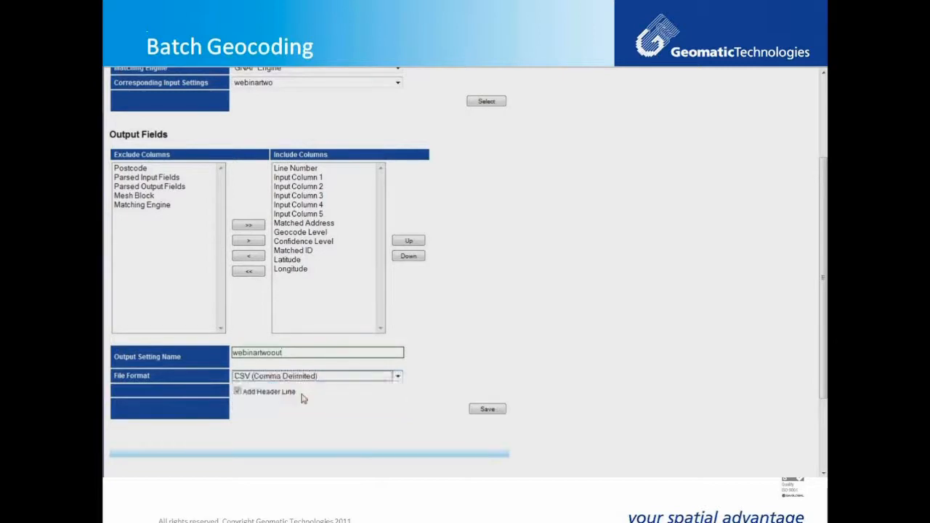
click(482, 410)
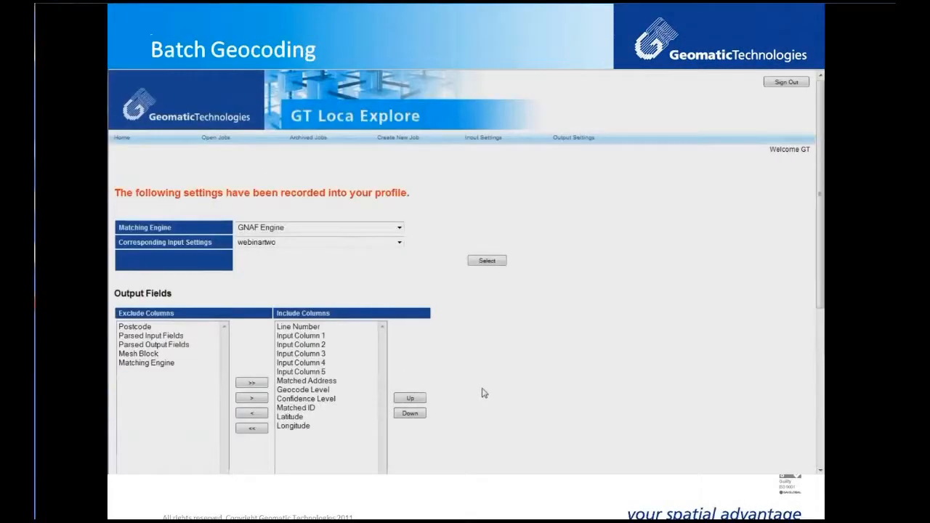
Step: Create a new batch job described 'webinartwo' using the GNAF Engine
click(409, 142)
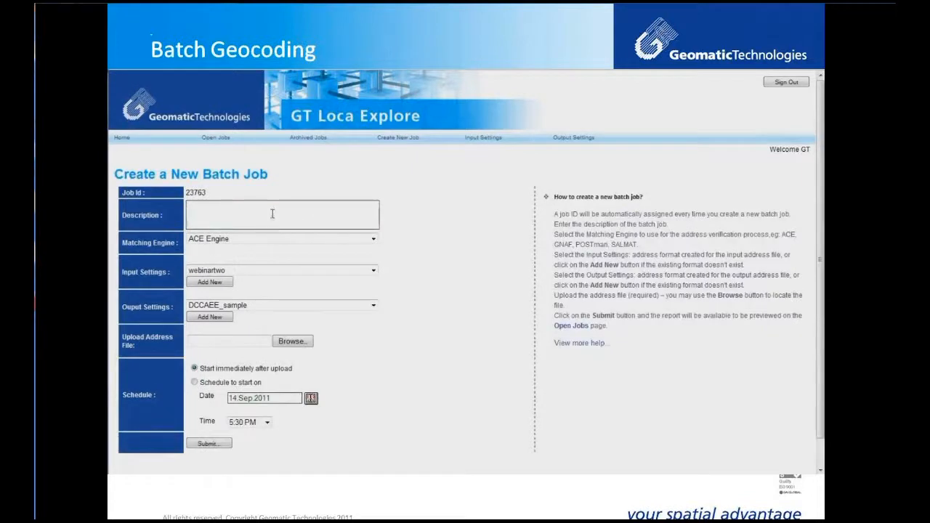
click(273, 214)
text(webinartwo)
click(254, 238)
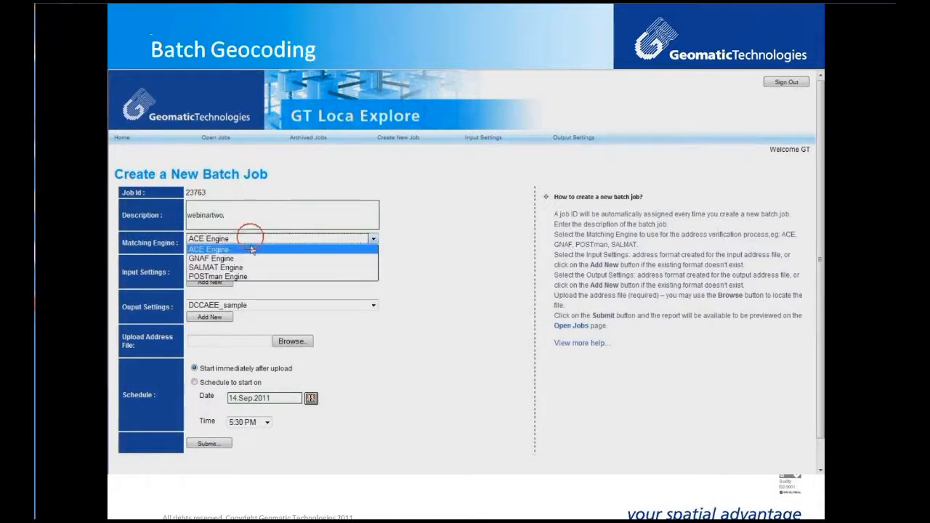
click(244, 258)
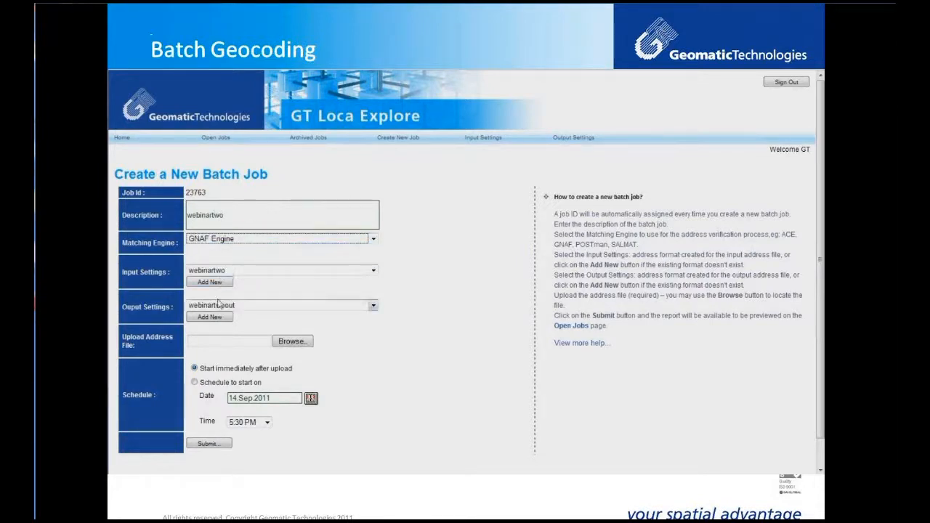
Step: Attach MyAddressFile.csv as the address file and submit the job
click(291, 342)
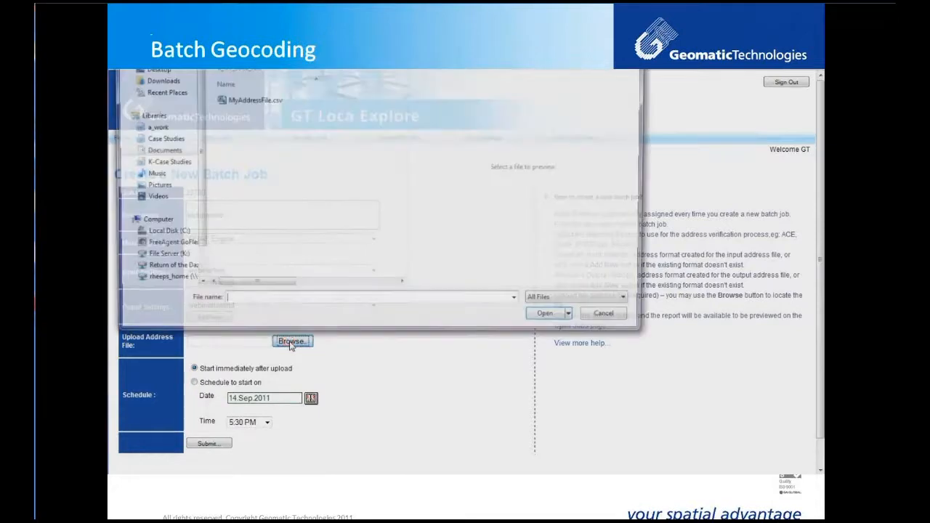
click(248, 100)
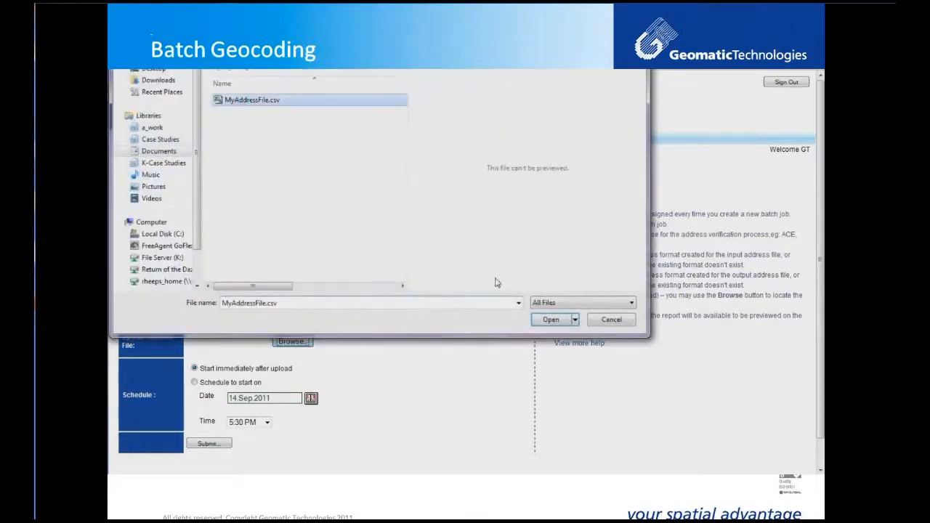
click(548, 320)
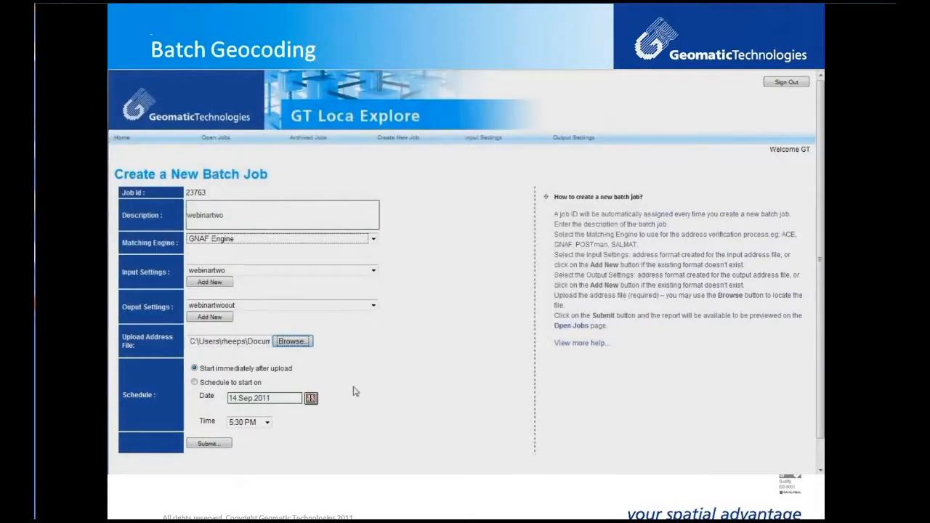
click(216, 447)
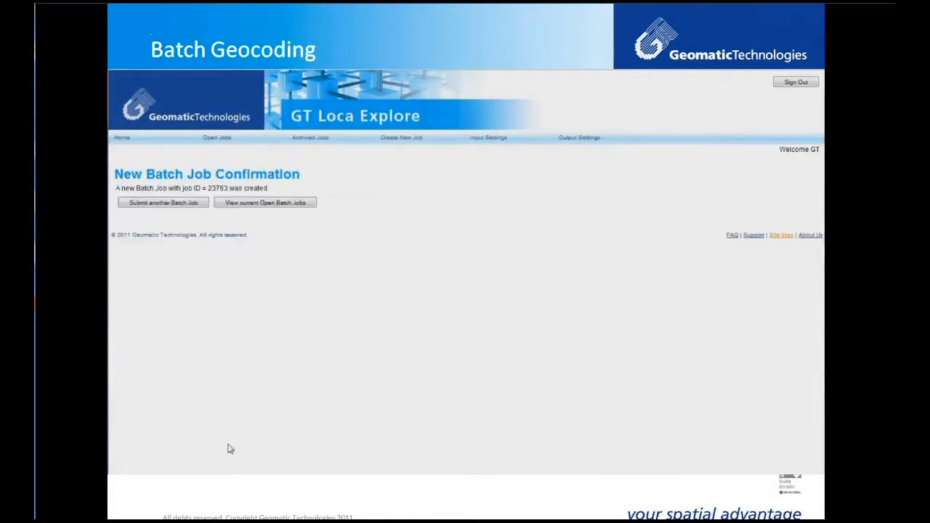
Step: Open job 23763's details and switch to the detailed results breakdown
click(247, 205)
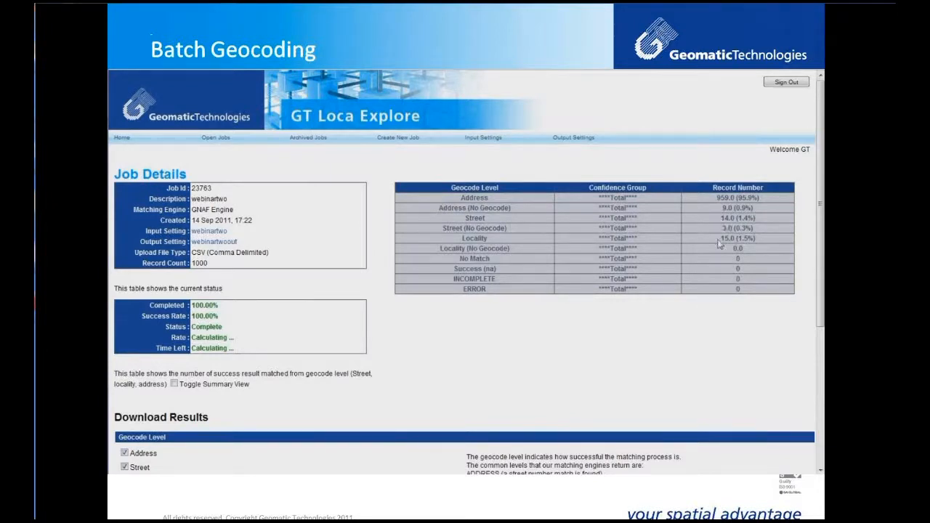
click(175, 385)
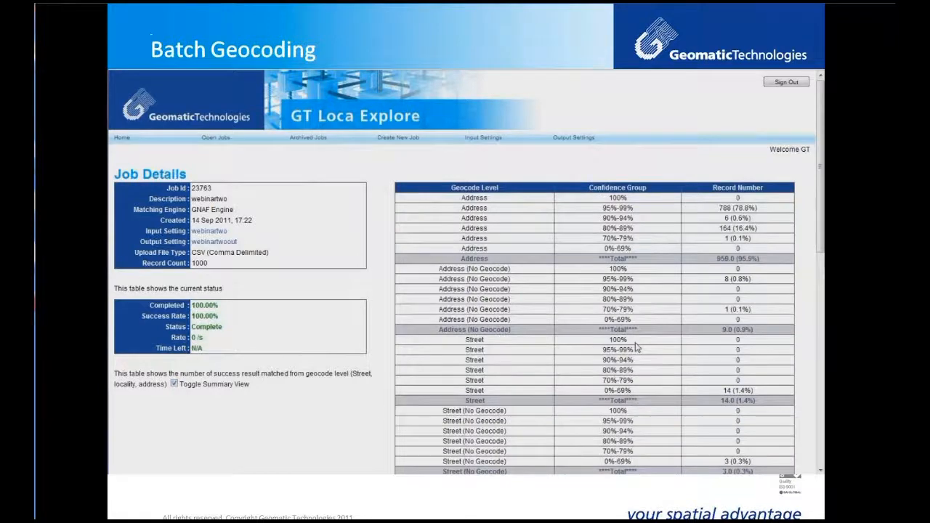
scroll(637, 346, down, 3)
scroll(637, 346, down, 2)
scroll(637, 346, down, 3)
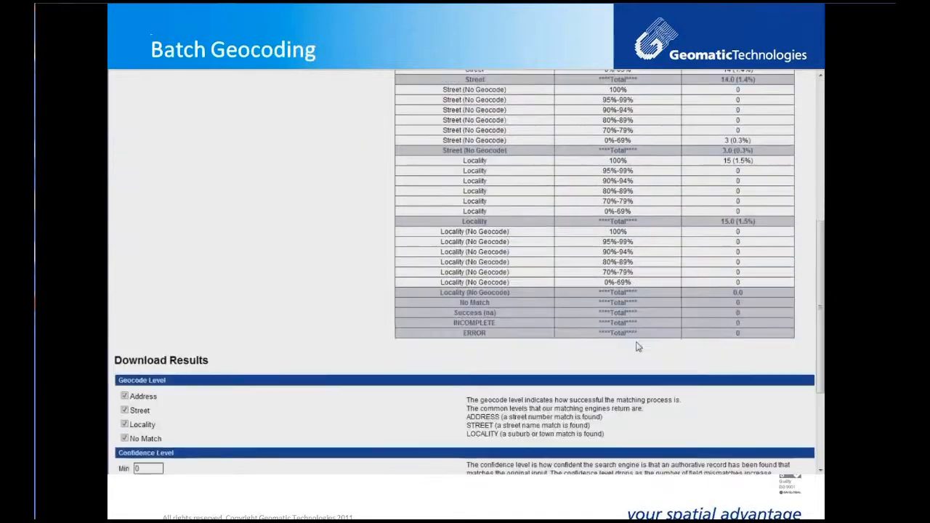
scroll(637, 348, down, 3)
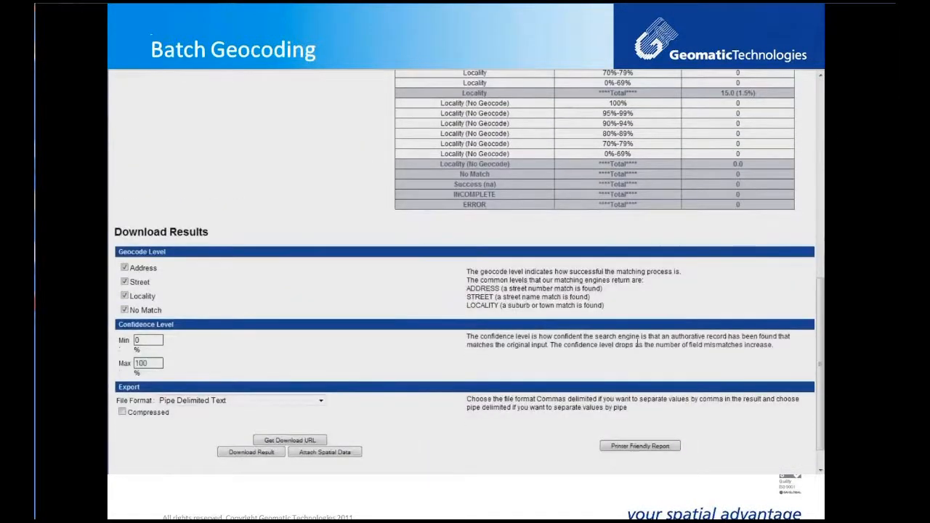
Step: Download the job results as CSV (Comma Delimited)
click(311, 401)
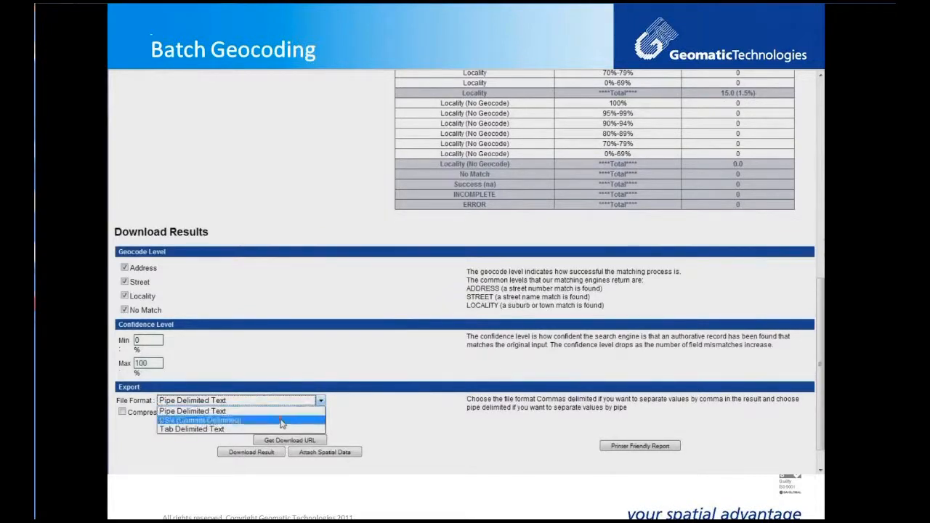
click(287, 421)
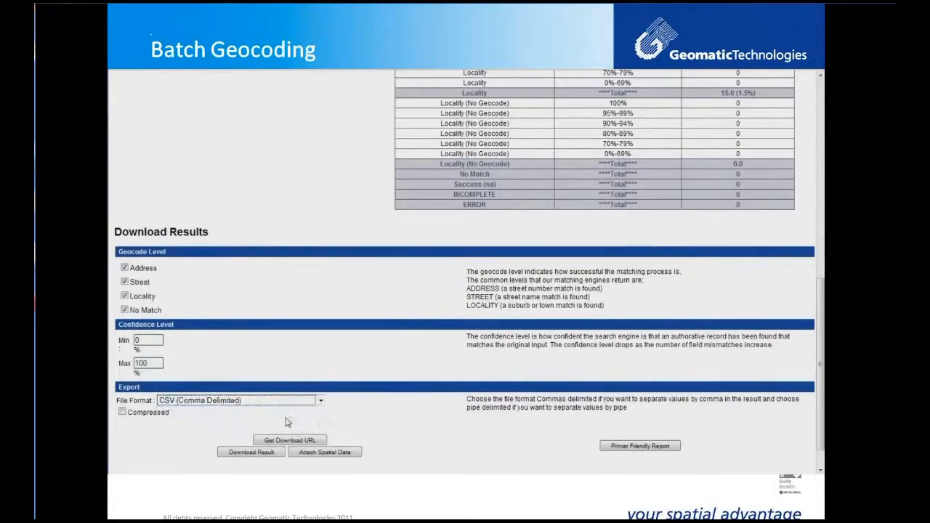
click(251, 453)
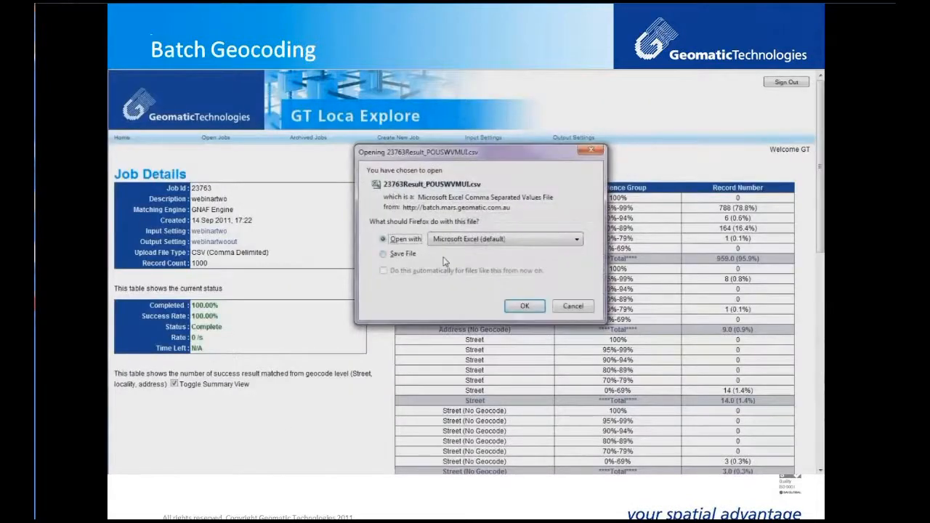
Step: Open 23763Result_ZEAXUFLIB.csv in Excel and inspect columns I–L: Confidence Level, Matched ID, Latitude, Longitude
click(523, 305)
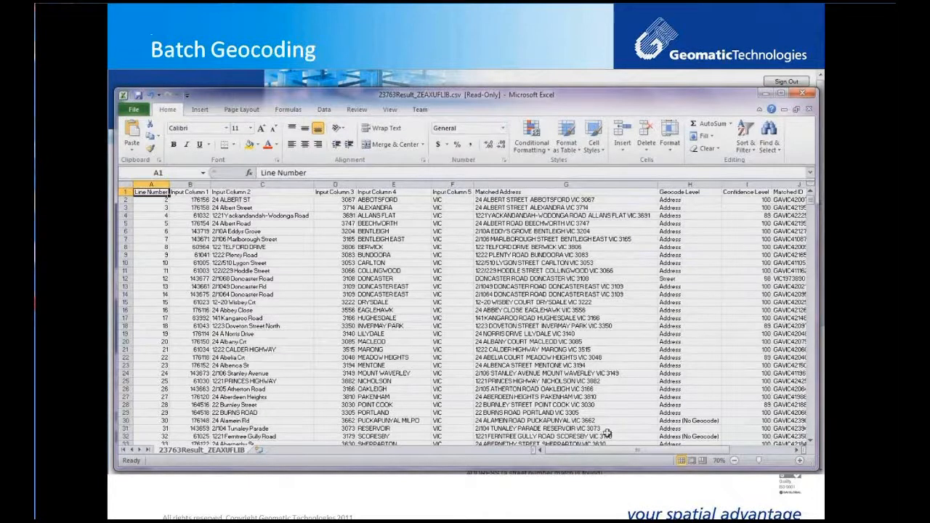
drag(612, 451, 670, 454)
click(569, 184)
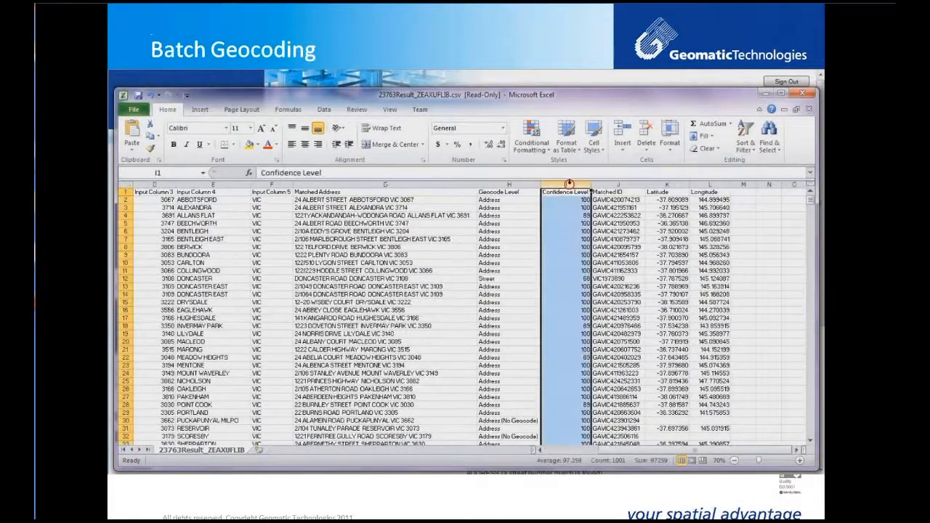
click(616, 185)
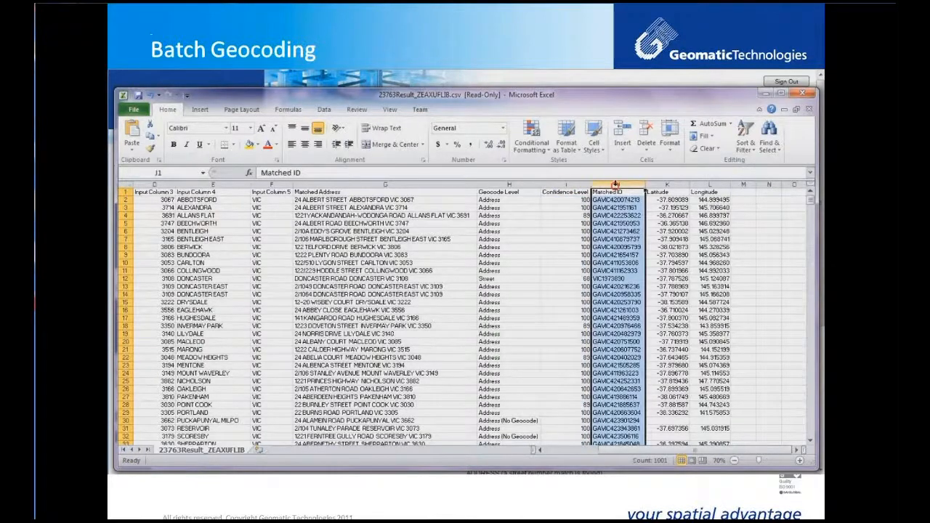
click(663, 185)
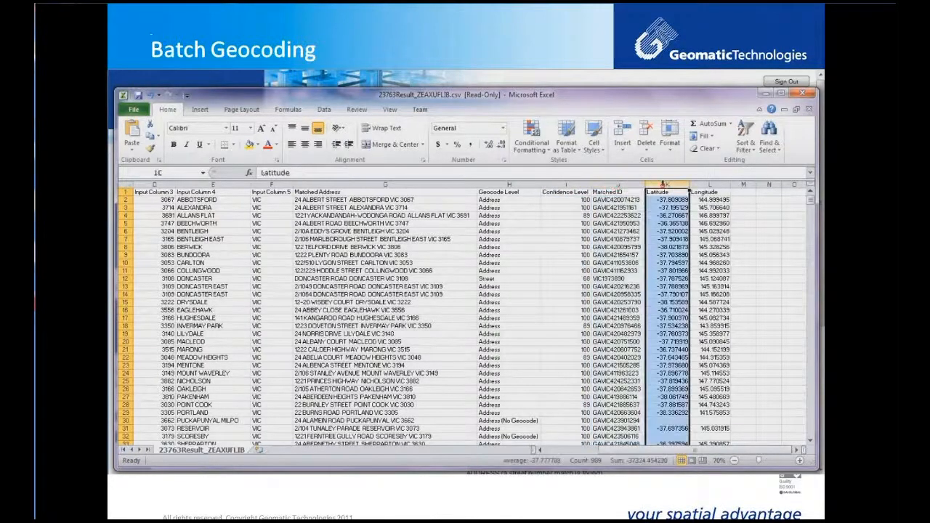
click(703, 184)
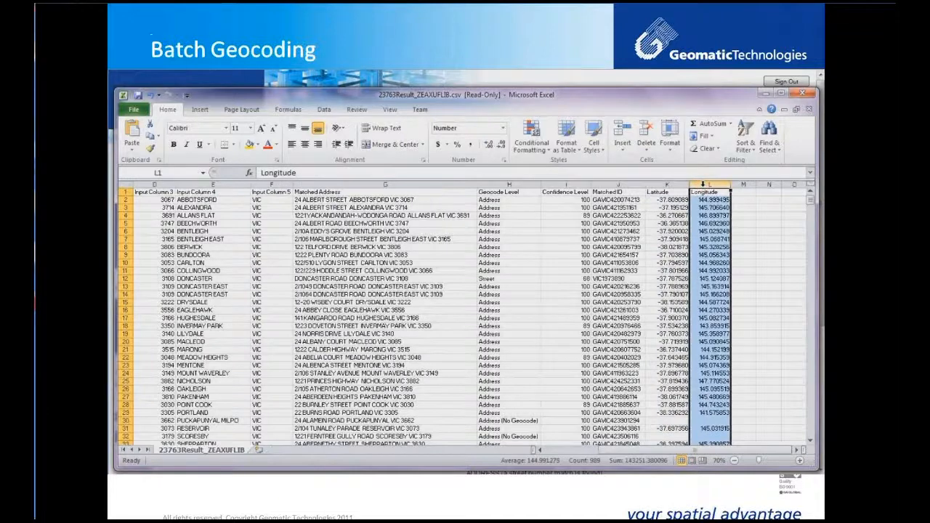